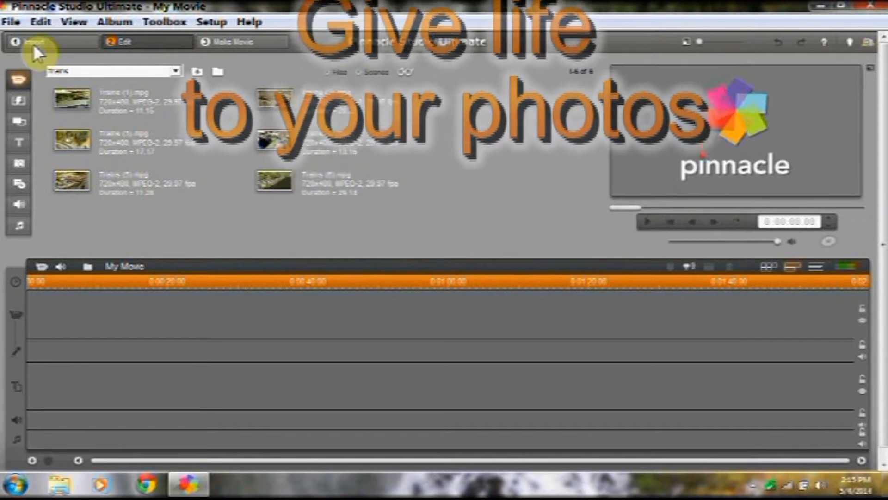
- Open the recent project zzz and animate the museum sign photo from start to end with a slightly zoomed-in end view
{"action": "left_click", "coordinate": [21, 24]}
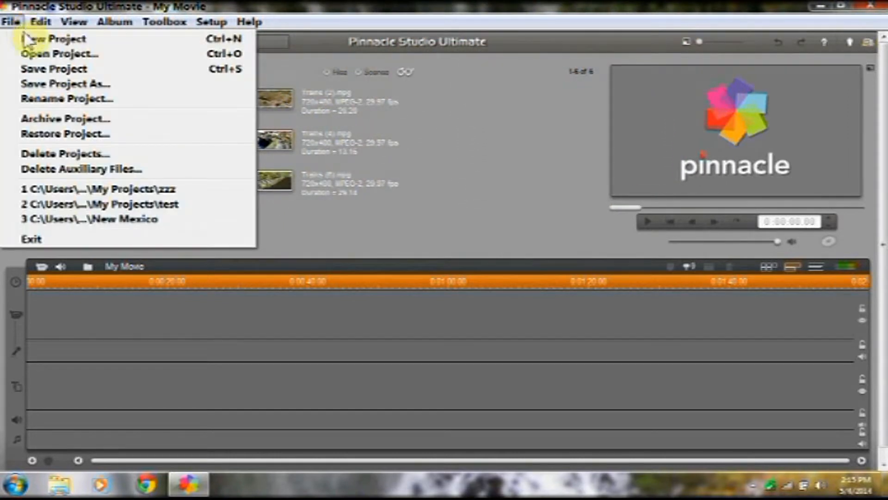
{"action": "left_click", "coordinate": [106, 190]}
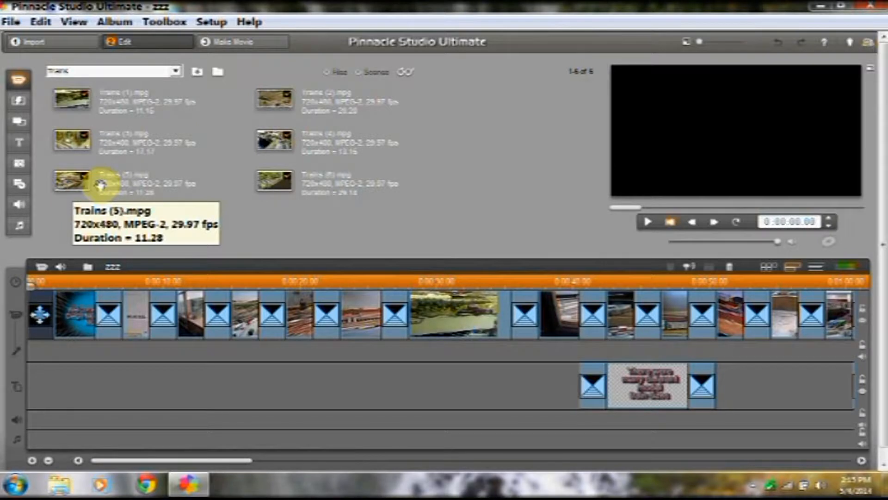
{"action": "double_click", "coordinate": [138, 320]}
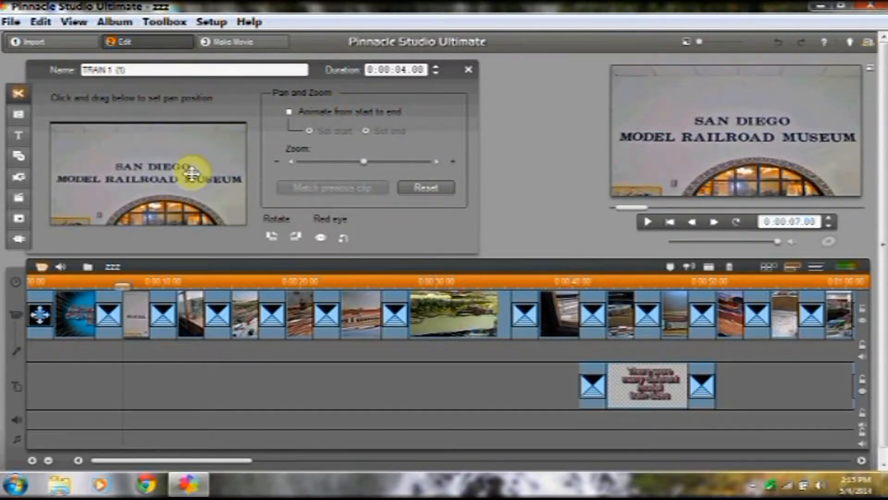
{"action": "left_click", "coordinate": [290, 112]}
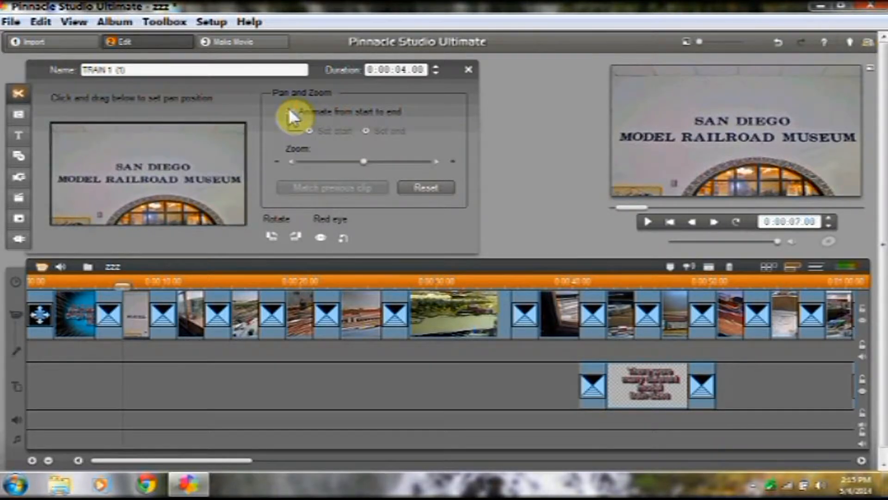
{"action": "left_click", "coordinate": [367, 129]}
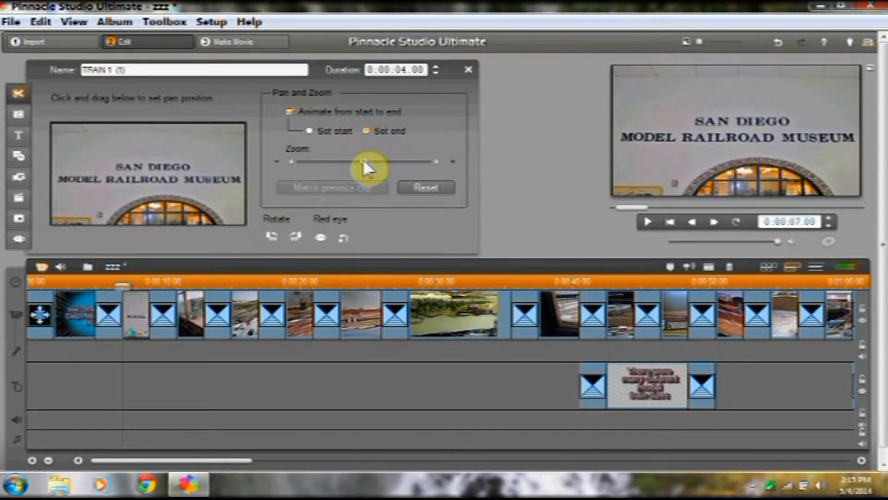
{"action": "left_click_drag", "start_coordinate": [364, 163], "coordinate": [379, 163]}
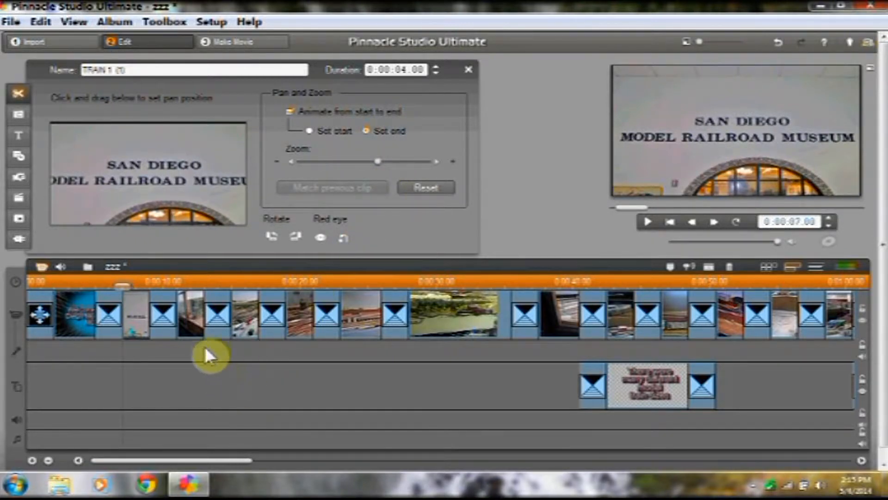
- Animate the tunnel landscape photo TRAIN 1 (2) from a slightly zoomed-in start view so it zooms out
{"action": "left_click", "coordinate": [193, 322]}
{"action": "left_click", "coordinate": [192, 320]}
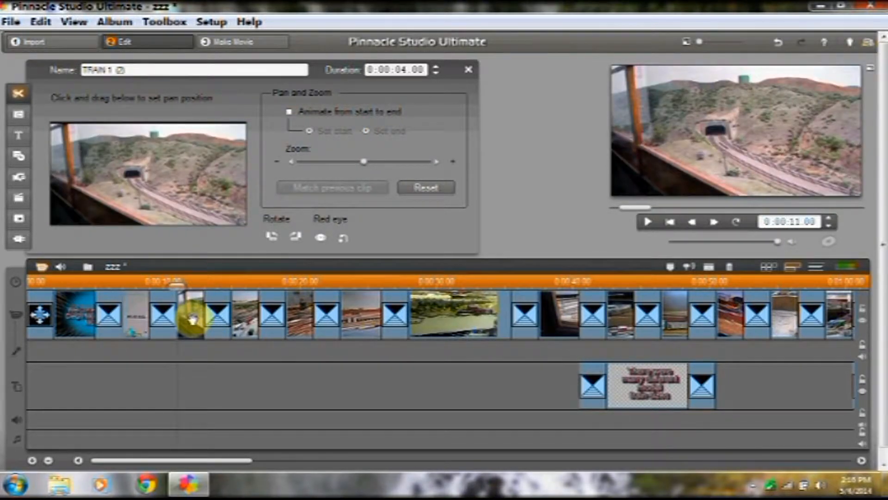
{"action": "left_click", "coordinate": [290, 112]}
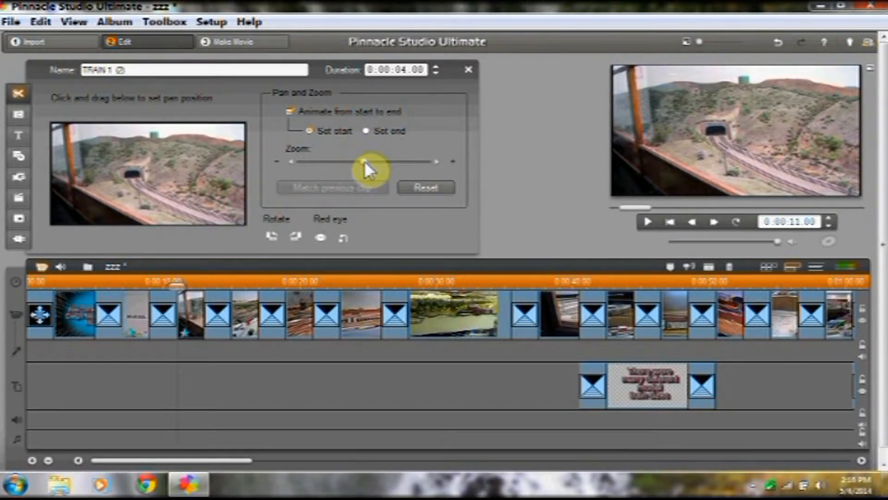
{"action": "left_click_drag", "start_coordinate": [365, 163], "coordinate": [380, 166]}
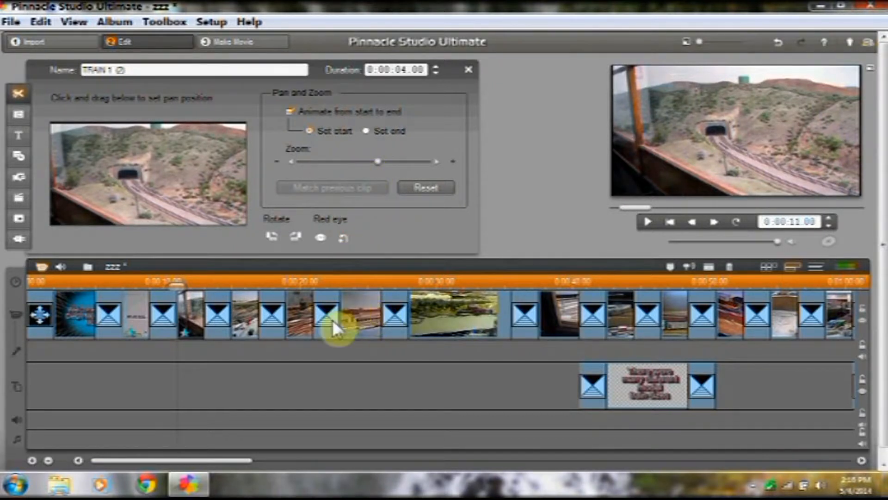
- Animate the street scene photo TRAIN 1 (3) from start to end with a slightly zoomed-in end view
{"action": "left_click", "coordinate": [247, 322]}
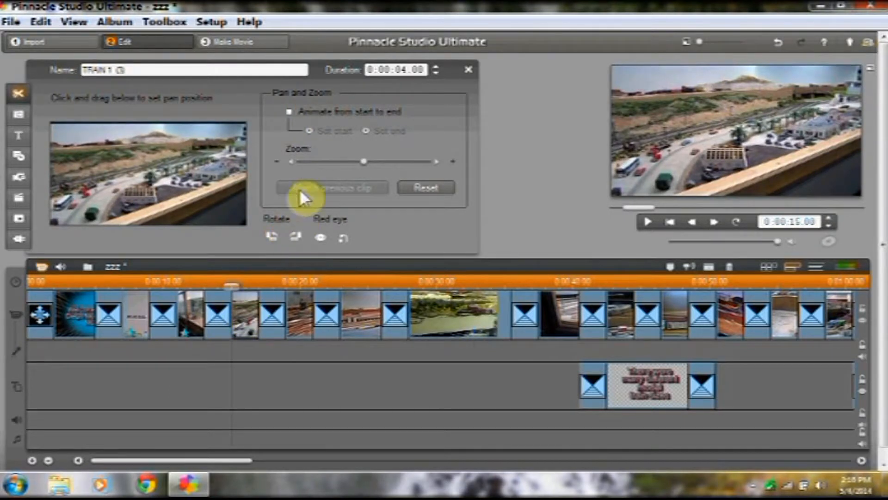
{"action": "left_click", "coordinate": [289, 112]}
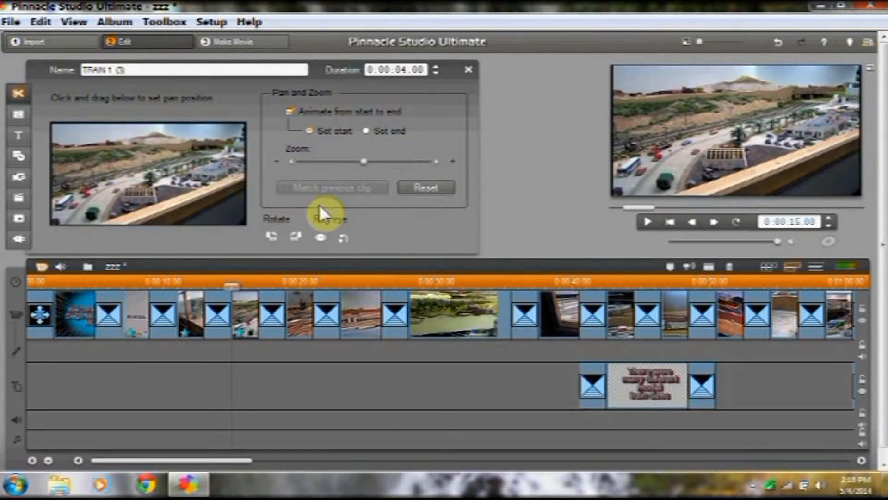
{"action": "left_click", "coordinate": [367, 131]}
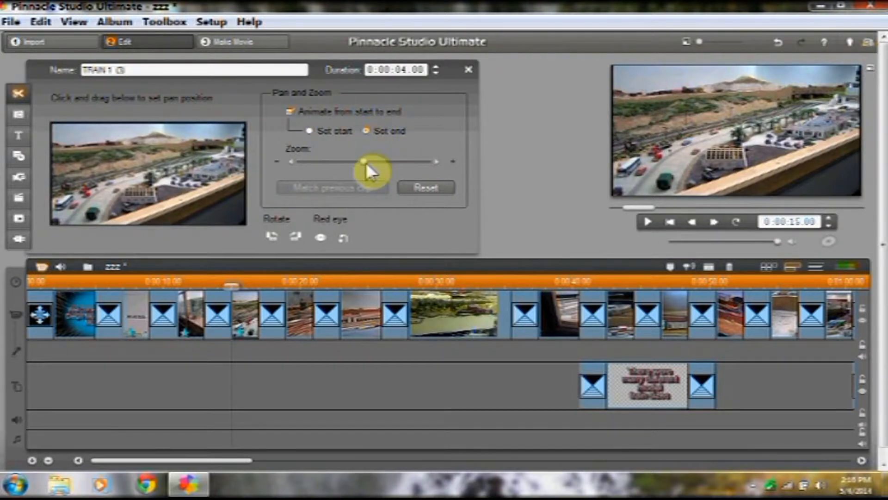
{"action": "left_click_drag", "start_coordinate": [370, 165], "coordinate": [386, 169]}
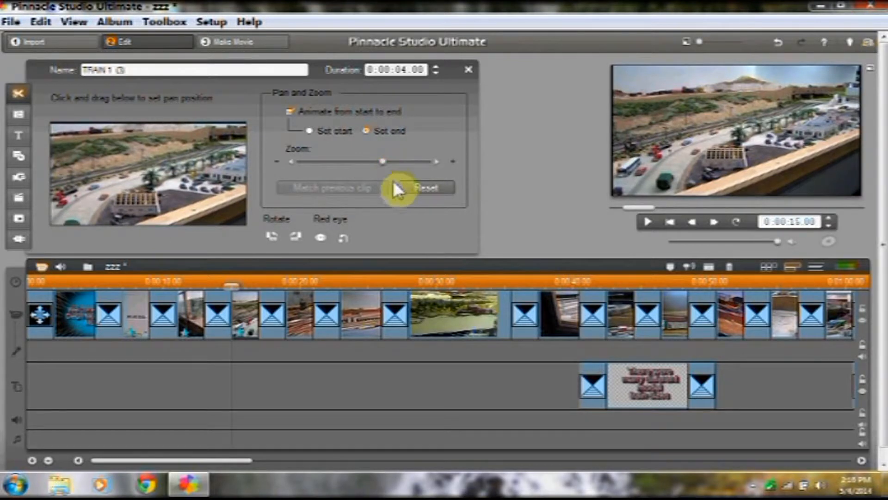
- Animate the rail yard photo TRAIN 1 (4) from a slightly zoomed-in start view and close the clip properties
{"action": "left_click", "coordinate": [301, 324]}
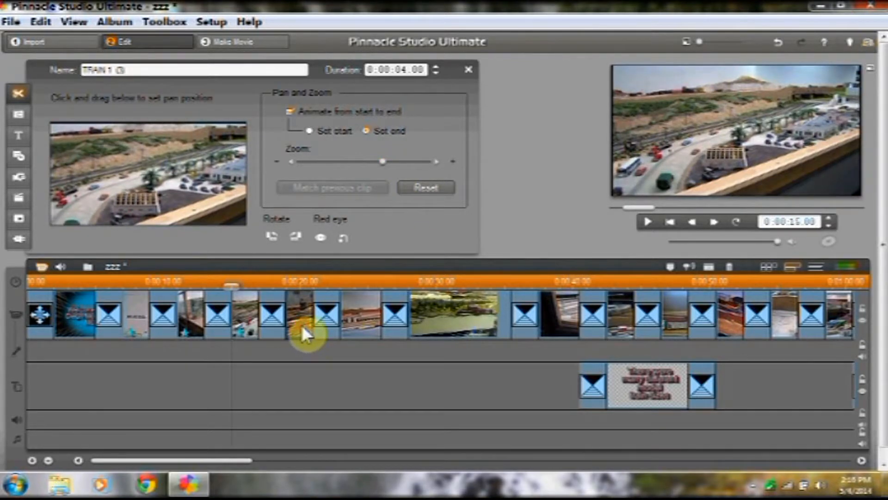
{"action": "left_click", "coordinate": [290, 112]}
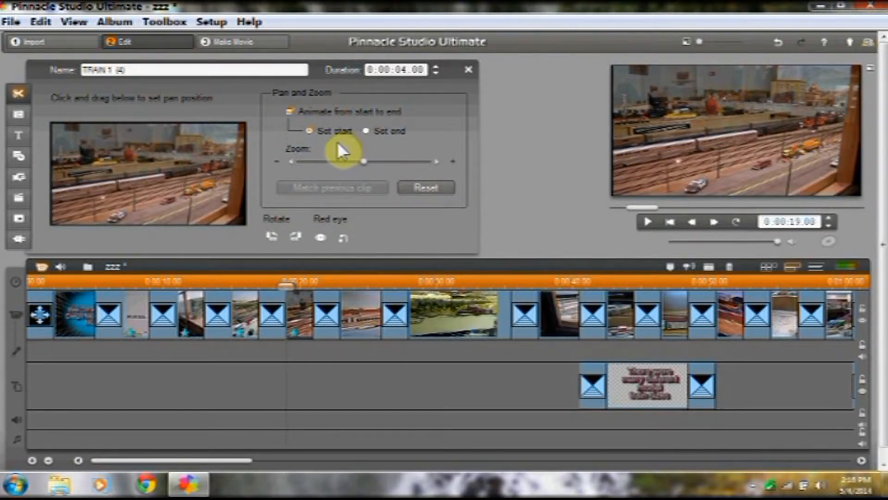
{"action": "left_click_drag", "start_coordinate": [364, 159], "coordinate": [380, 160]}
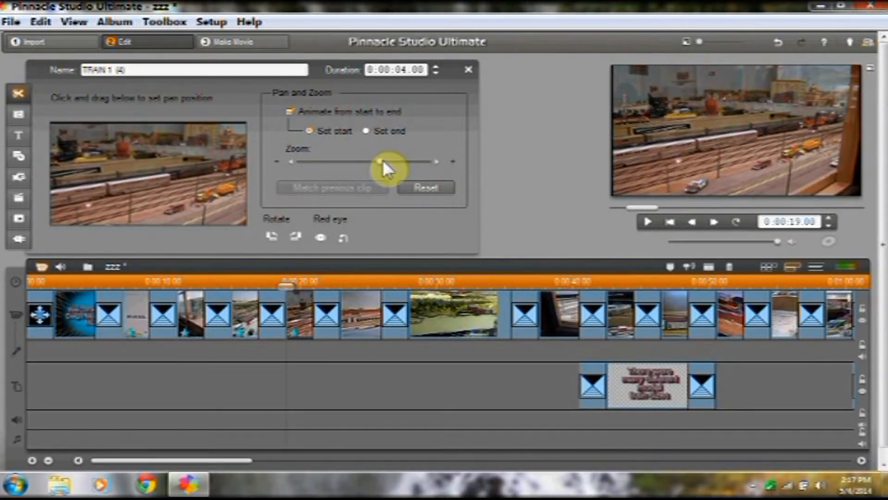
{"action": "left_click", "coordinate": [470, 69]}
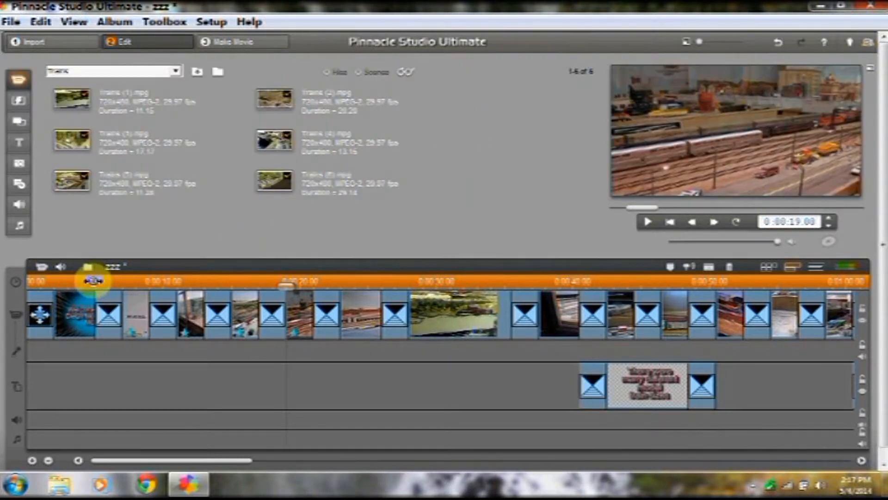
- Play the movie from the end of the opening title through the four animated photos to check their zoom effects
{"action": "left_click", "coordinate": [93, 281]}
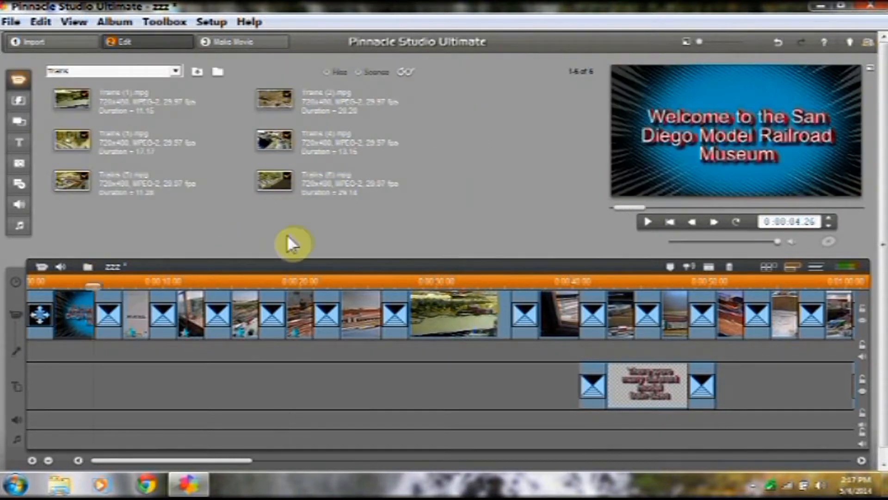
{"action": "left_click", "coordinate": [650, 221]}
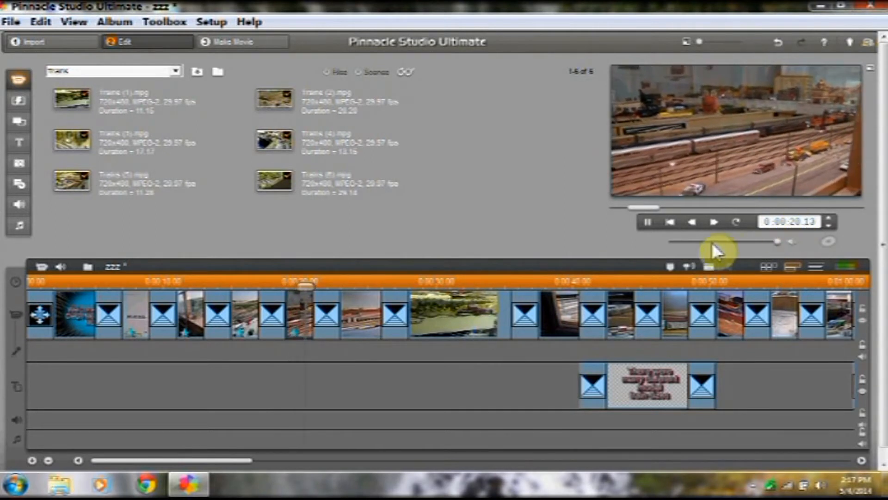
{"action": "left_click", "coordinate": [648, 220]}
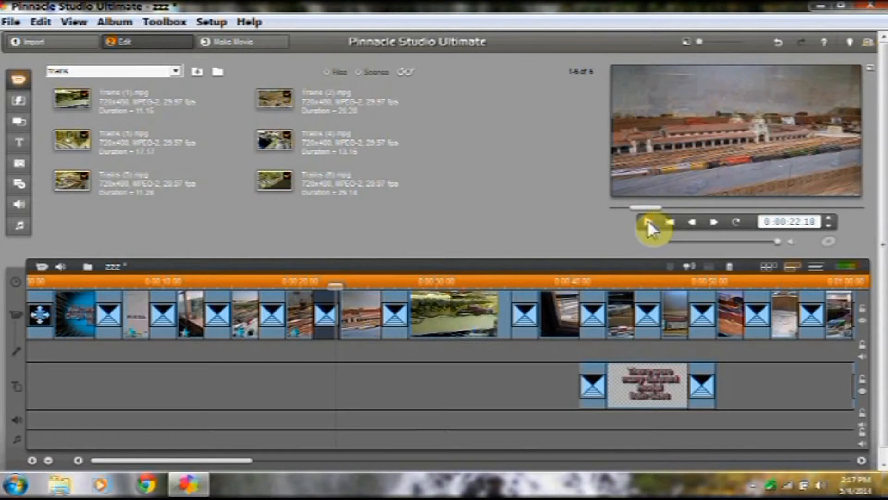
- Animate the station building photo to a zoomed-in end view, shift that view by moving the image left, and close the clip properties
{"action": "double_click", "coordinate": [367, 320]}
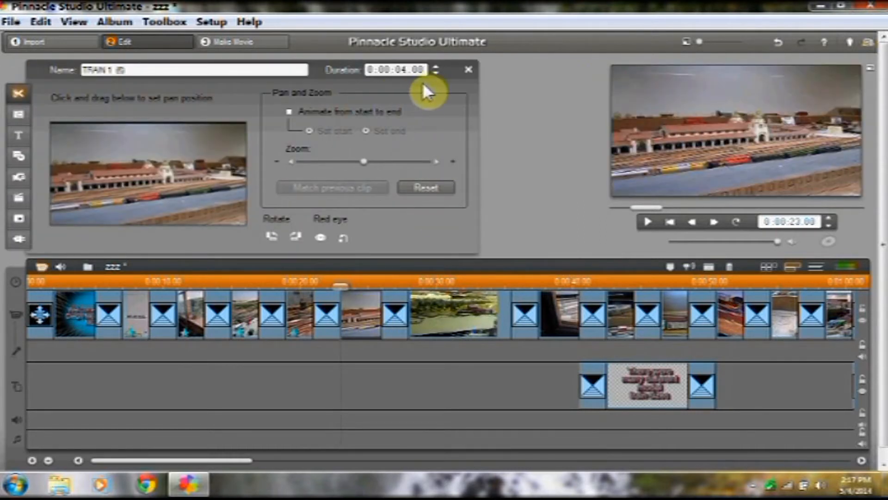
{"action": "left_click", "coordinate": [288, 112]}
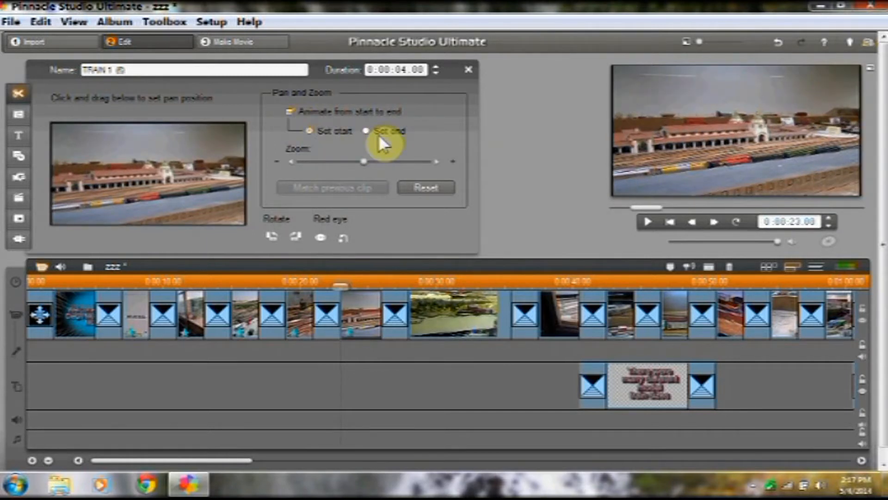
{"action": "left_click", "coordinate": [366, 130]}
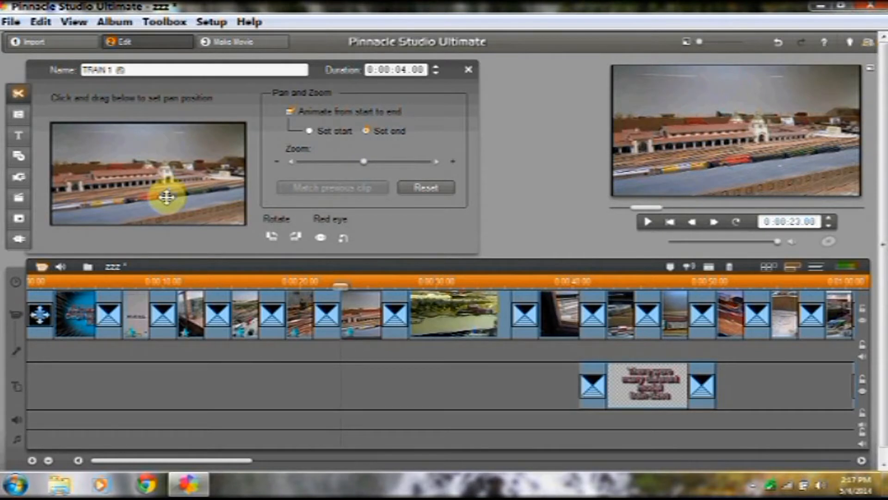
{"action": "left_click_drag", "start_coordinate": [167, 197], "coordinate": [142, 170]}
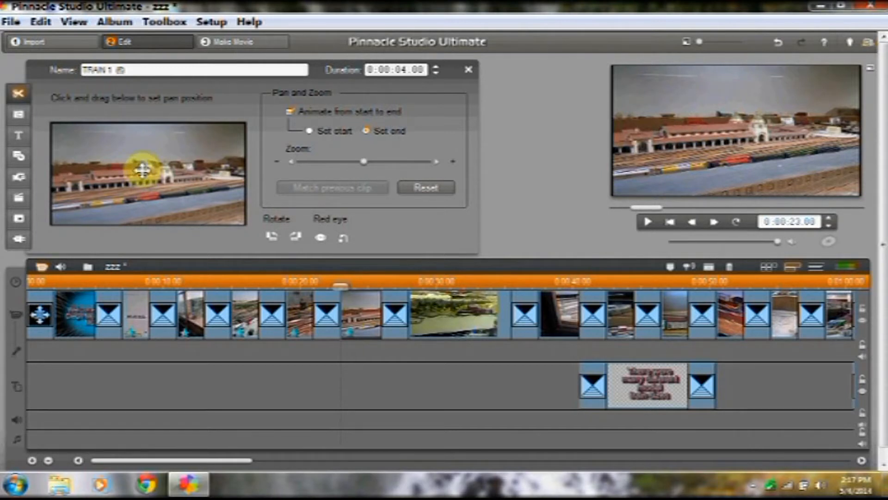
{"action": "mouse_move", "coordinate": [142, 170]}
{"action": "left_mouse_down"}
{"action": "mouse_move", "coordinate": [171, 178]}
{"action": "mouse_move", "coordinate": [137, 174]}
{"action": "left_mouse_up"}
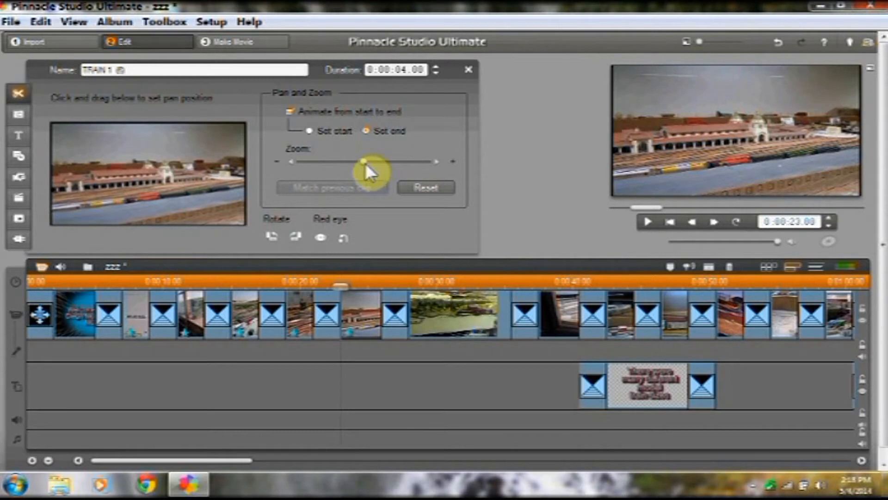
{"action": "left_click_drag", "start_coordinate": [365, 157], "coordinate": [390, 162]}
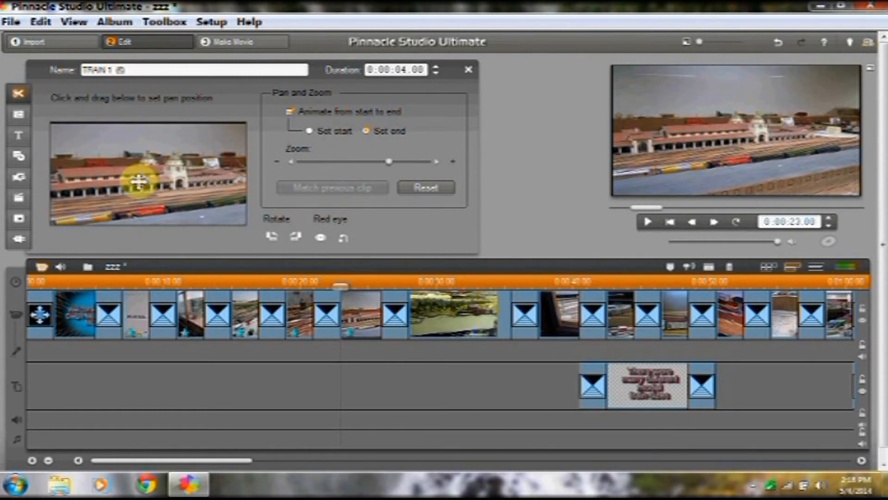
{"action": "left_click_drag", "start_coordinate": [138, 180], "coordinate": [115, 182]}
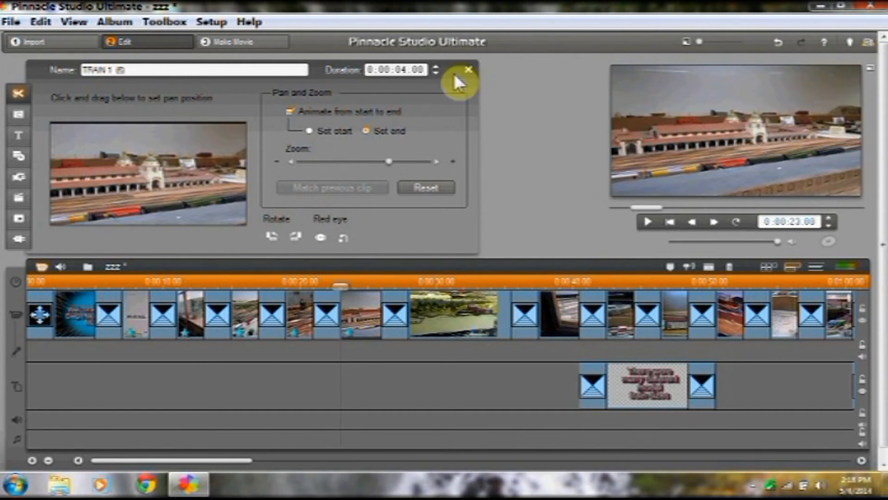
{"action": "left_click", "coordinate": [469, 70]}
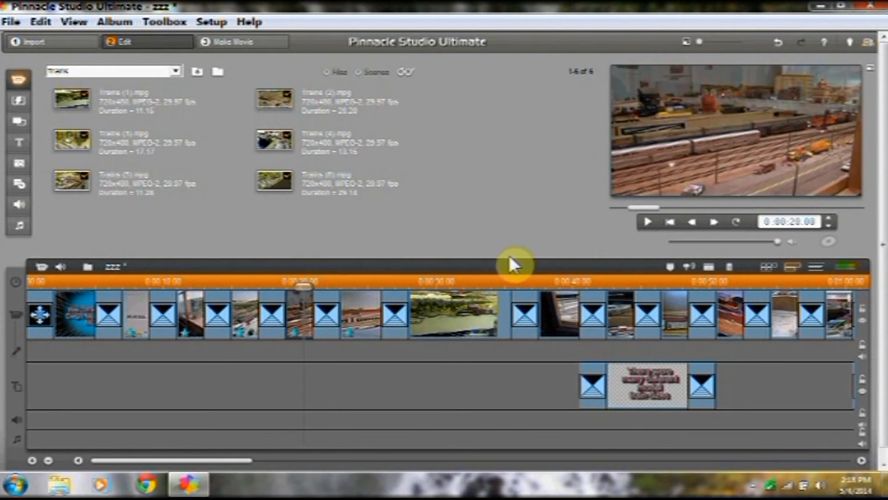
- Play the movie from 0:00:20.00 through the station building photo to check its combined pan and zoom
{"action": "left_click", "coordinate": [648, 218]}
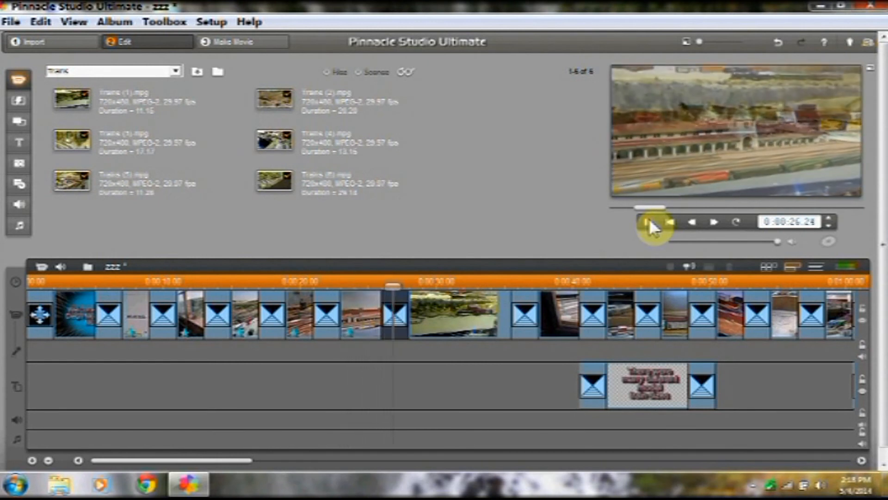
{"action": "left_click", "coordinate": [650, 217]}
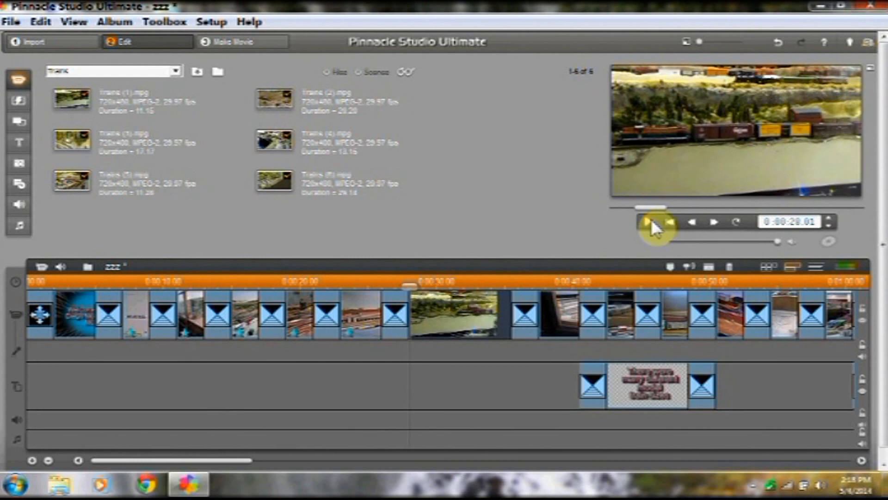